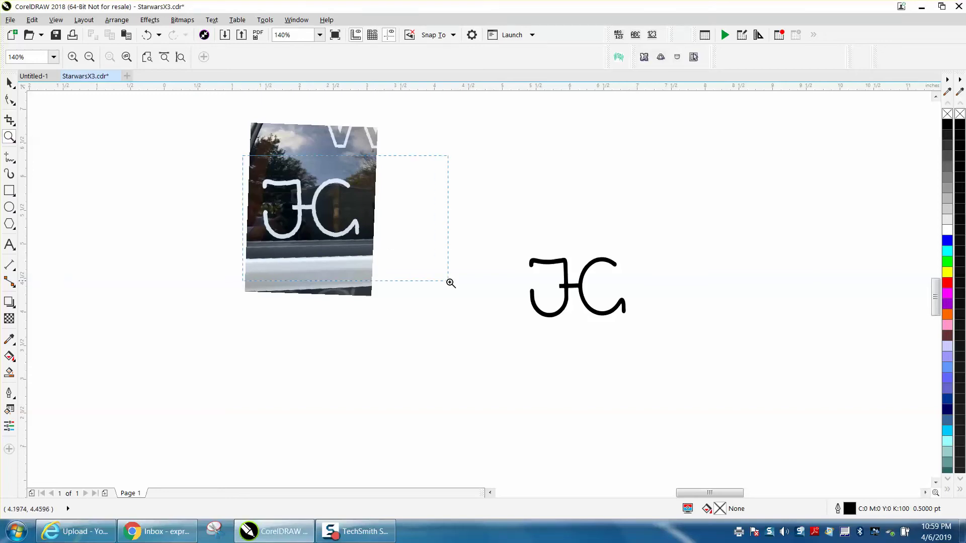
- Drop a duplicate of the JC decal photo beside the original and space the two copies apart
scroll(342, 262, "down", 2)
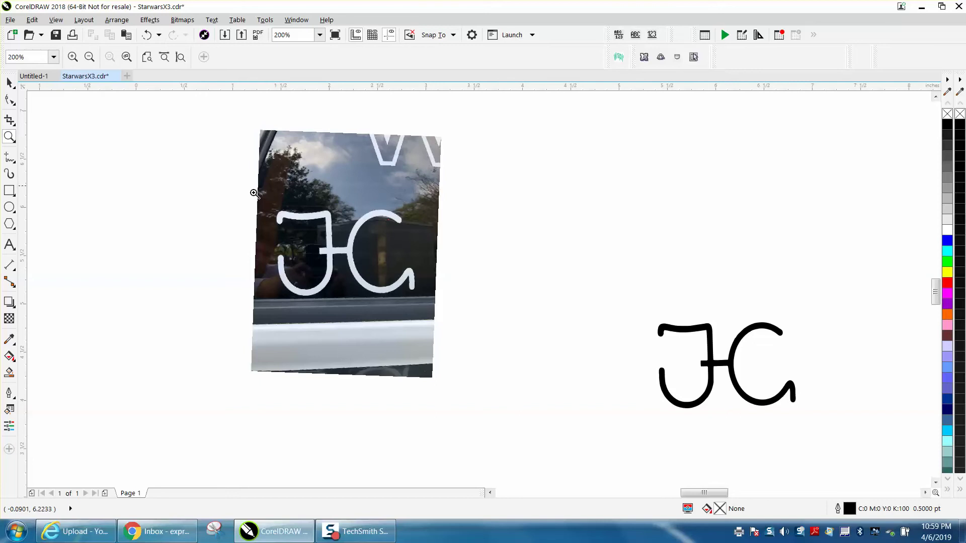
left_click(10, 83)
left_click(366, 200)
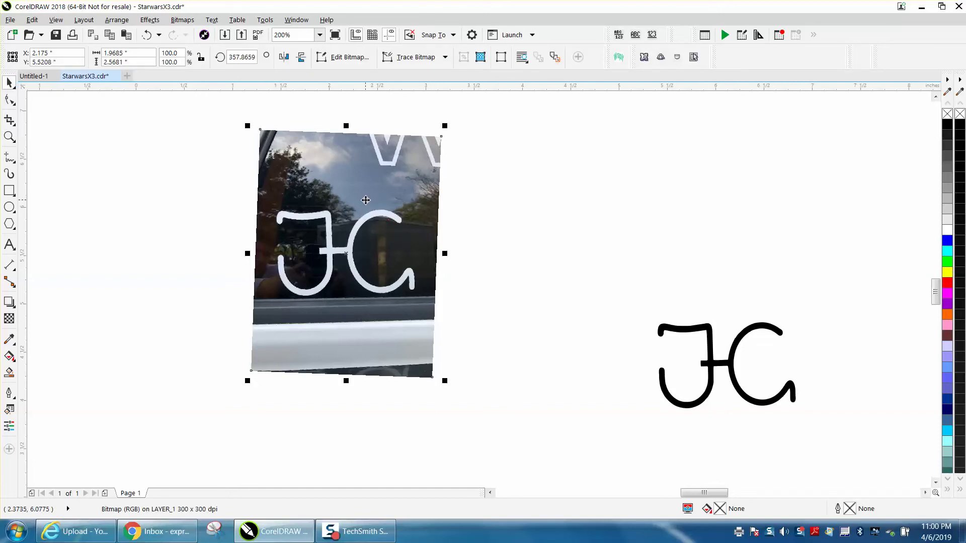
left_click_drag(351, 238, 151, 233)
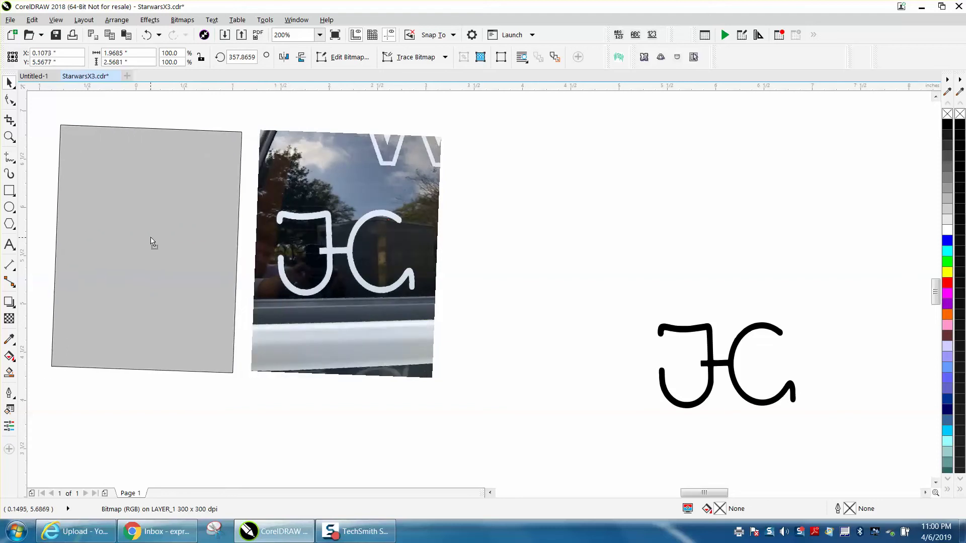
left_click_drag(327, 229, 388, 227)
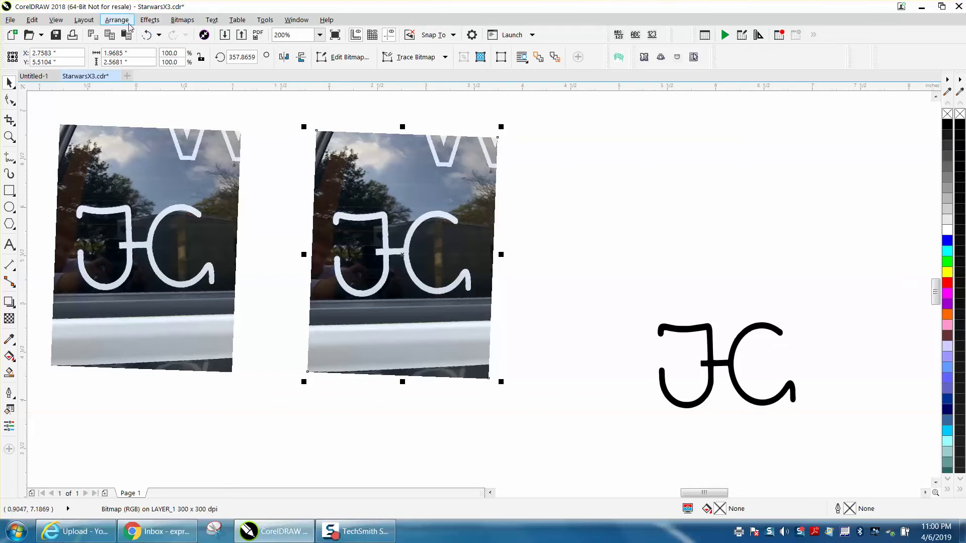
left_click(181, 20)
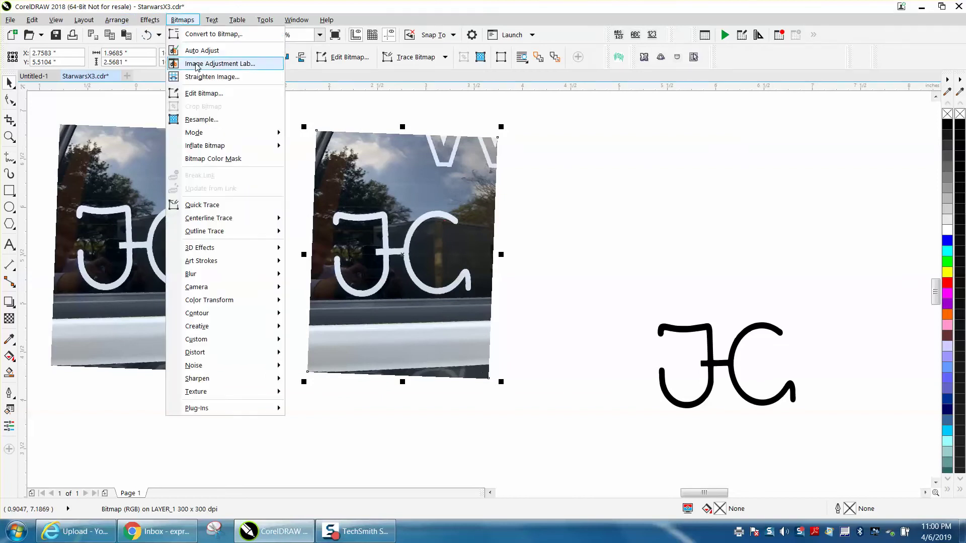
- Resample the right photo copy unchanged, then convert it to a 600 dpi 8-bit grayscale bitmap
left_click(206, 121)
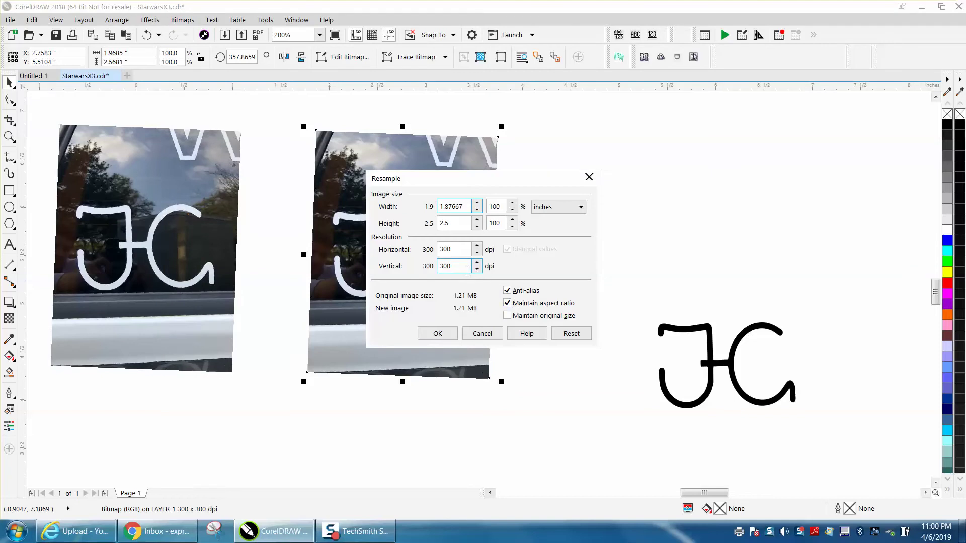
left_click(438, 333)
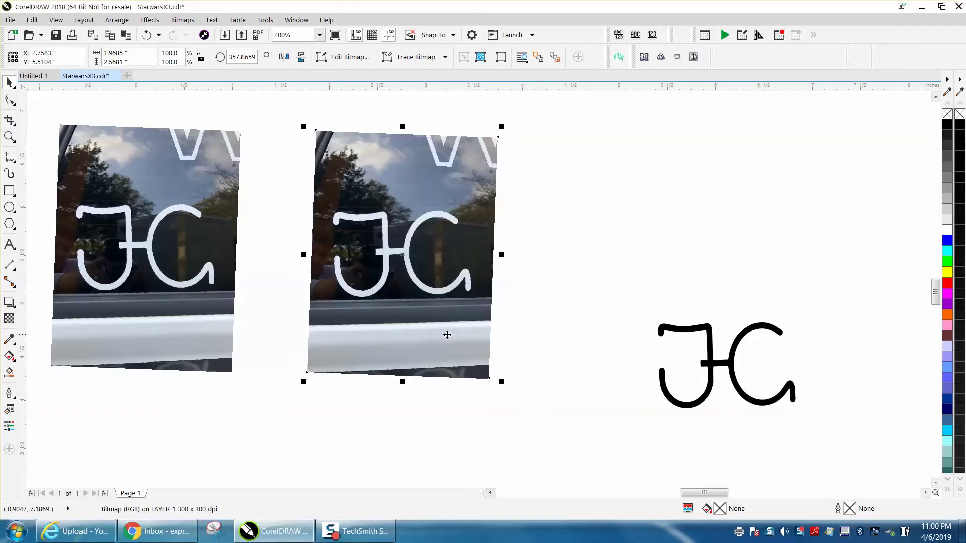
left_click(183, 20)
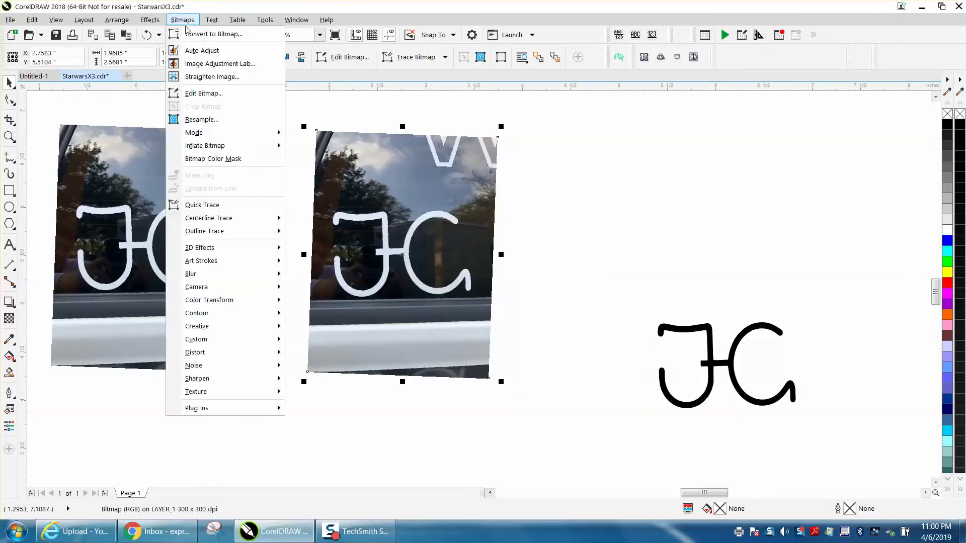
left_click(192, 34)
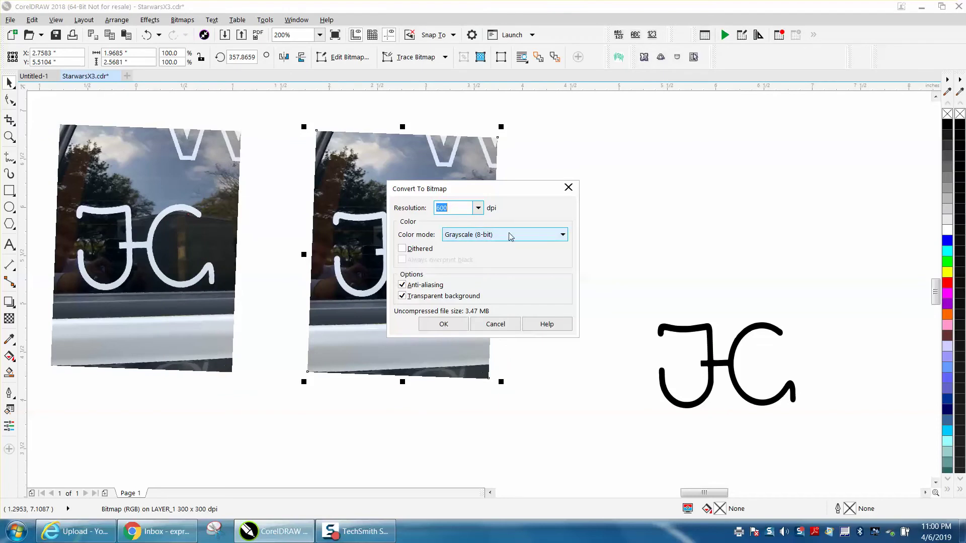
left_click(452, 323)
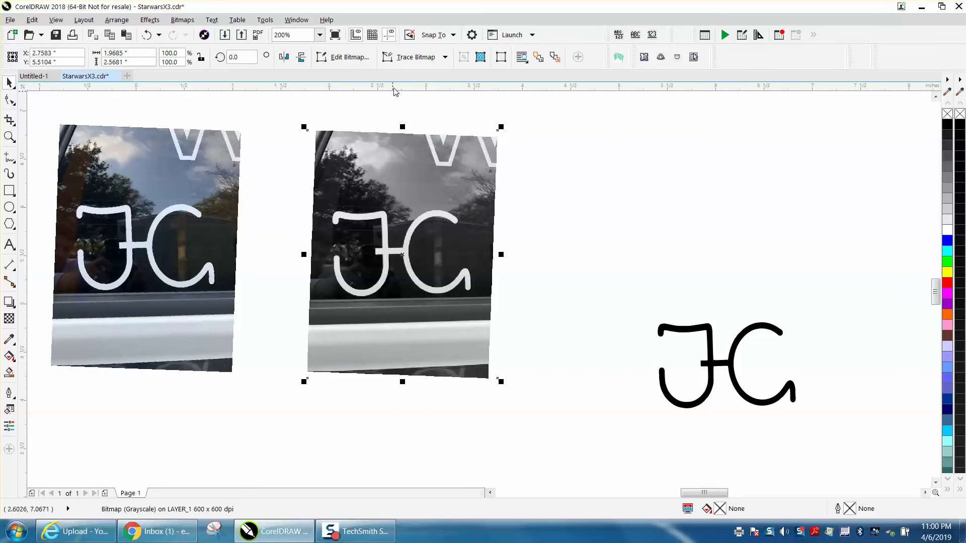
left_click(182, 19)
mouse_move(204, 231)
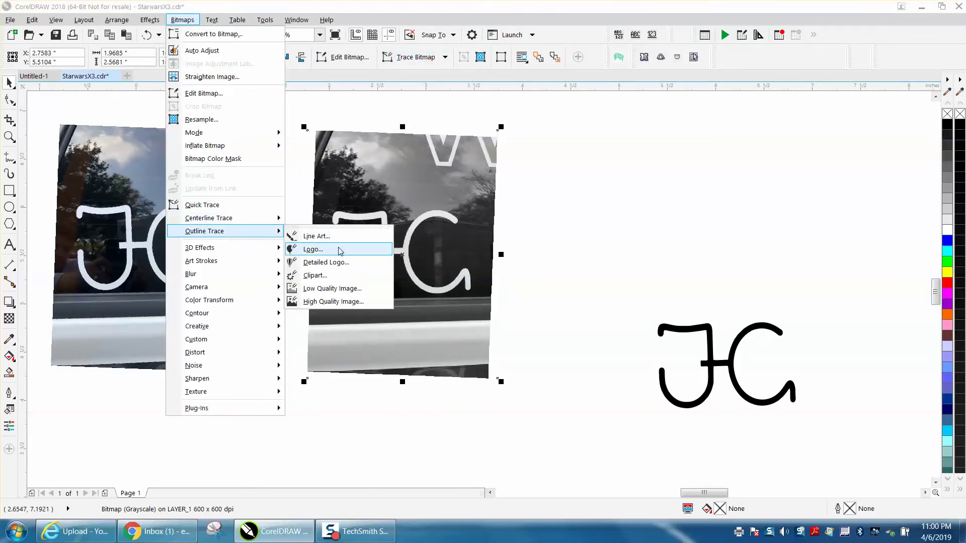
- Outline-trace the grayscale copy as Clipart with a reduced bitmap, producing 109 vector objects
left_click(318, 280)
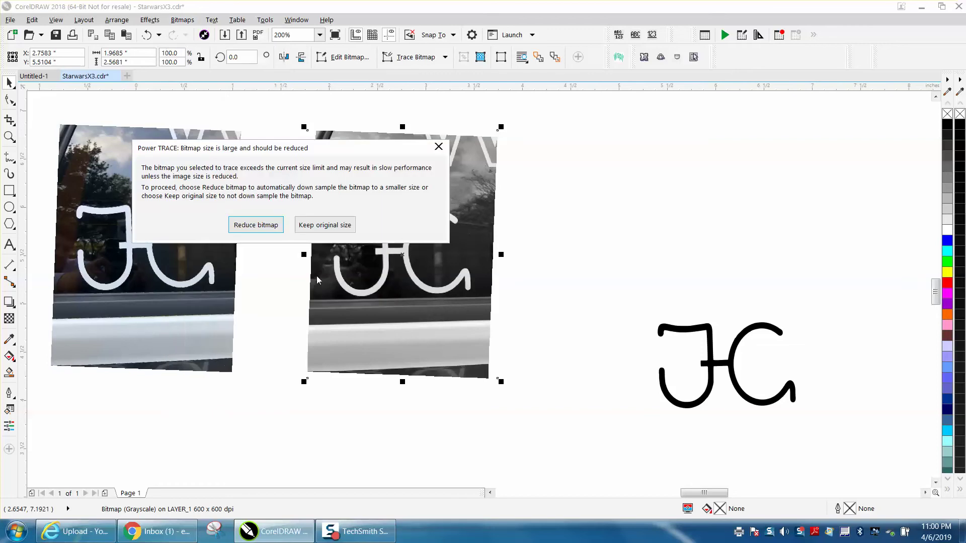
left_click(274, 227)
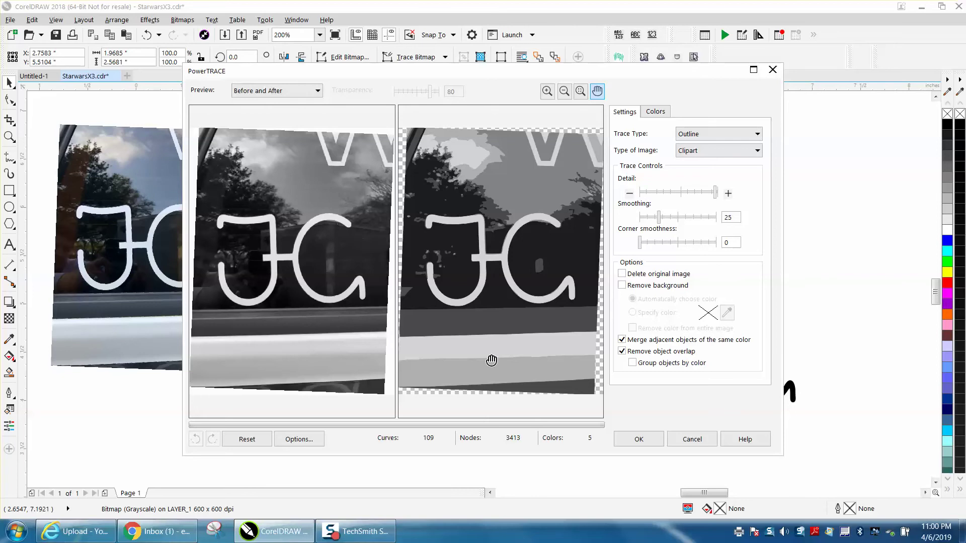
left_click(635, 440)
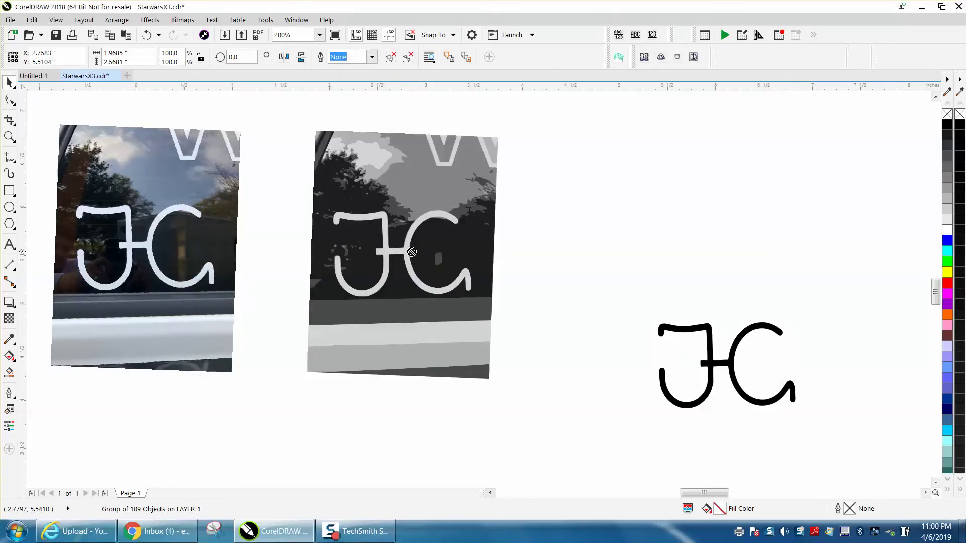
- Move the traced group and the black JC drawing off the grayscale photo, beside it
left_click_drag(411, 251, 602, 225)
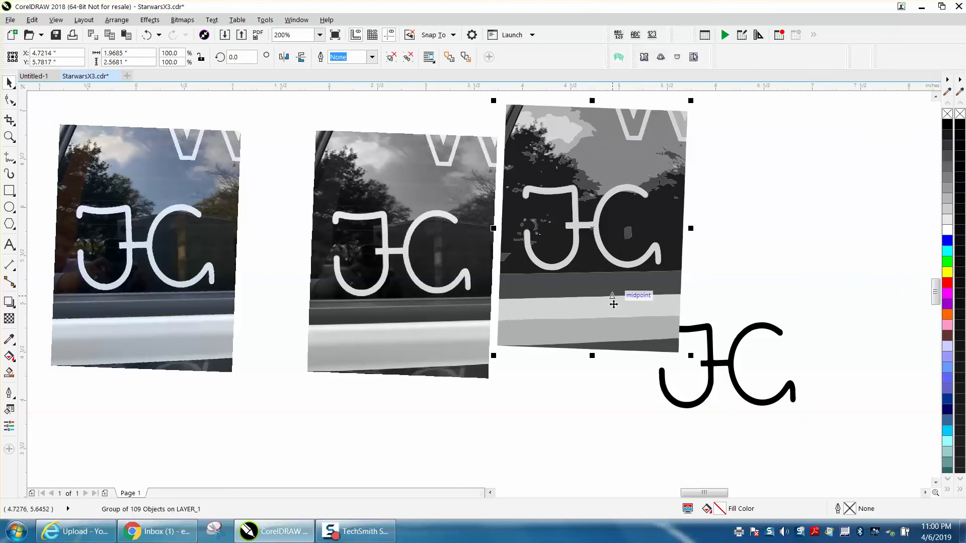
left_click_drag(711, 352, 814, 200)
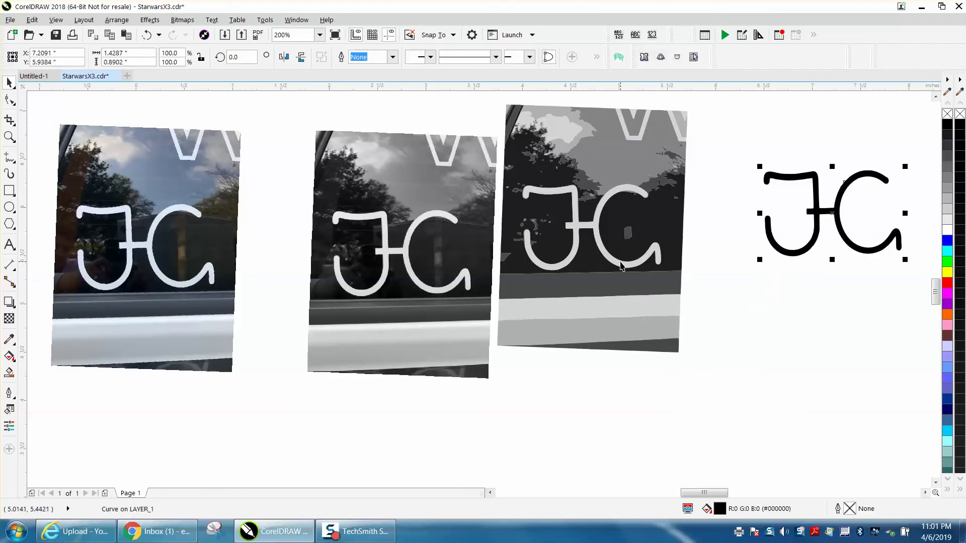
left_click_drag(621, 267, 629, 288)
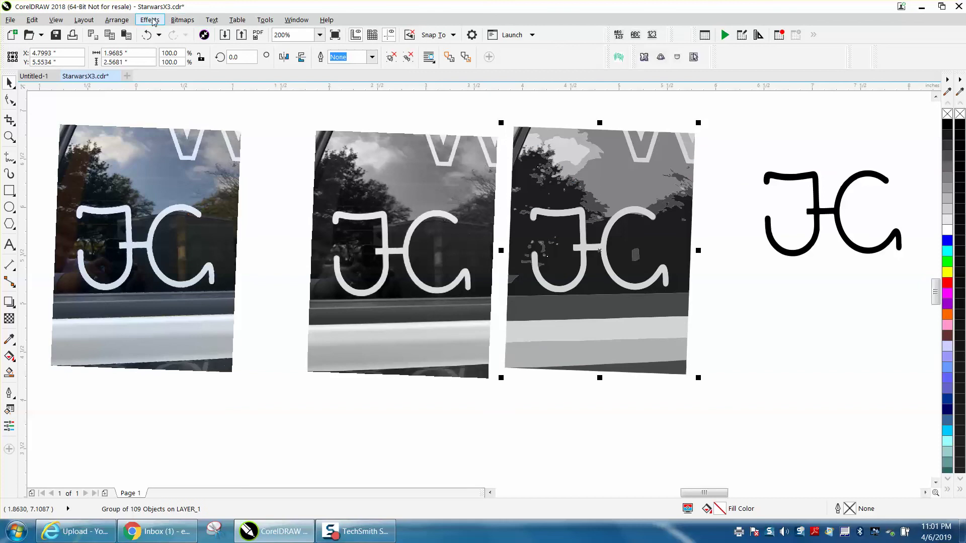
- Ungroup the traced shapes and move the JC letter curve below the photos
left_click(126, 23)
mouse_move(129, 242)
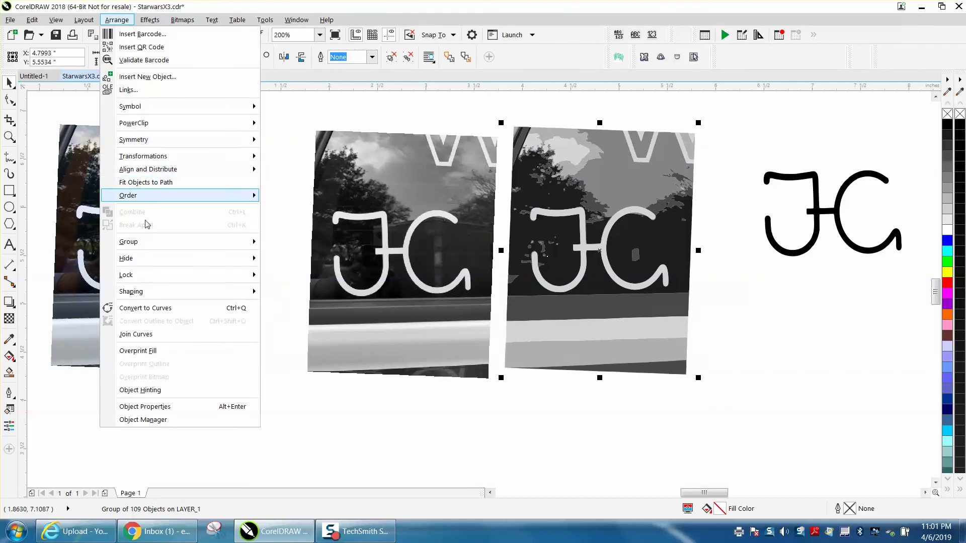
left_click(285, 257)
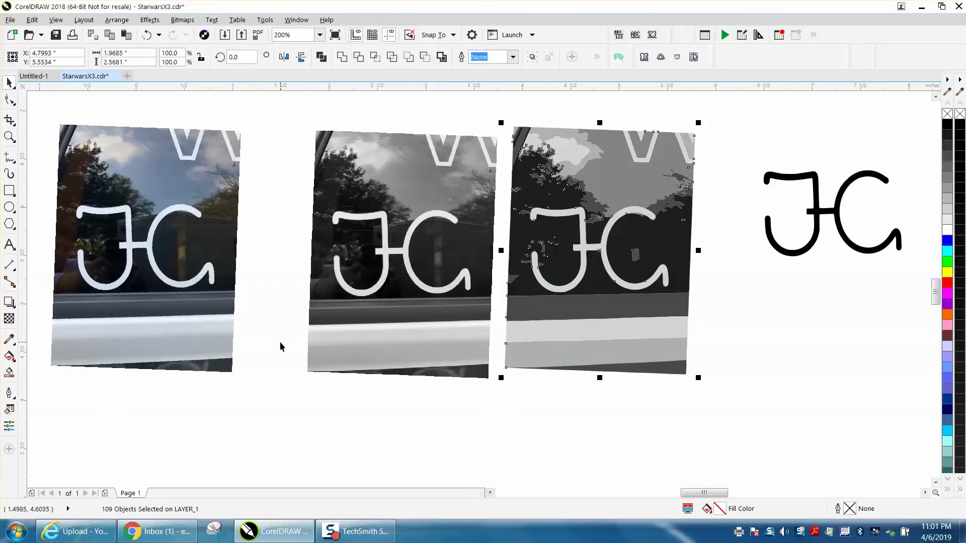
left_click(280, 342)
left_click(584, 256)
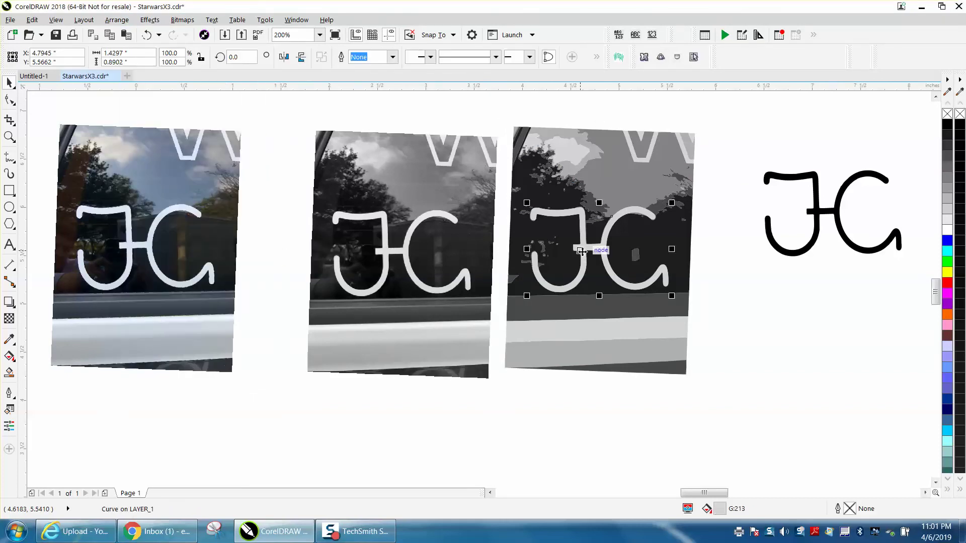
scroll(586, 252, "down", 1)
left_click_drag(589, 250, 589, 361)
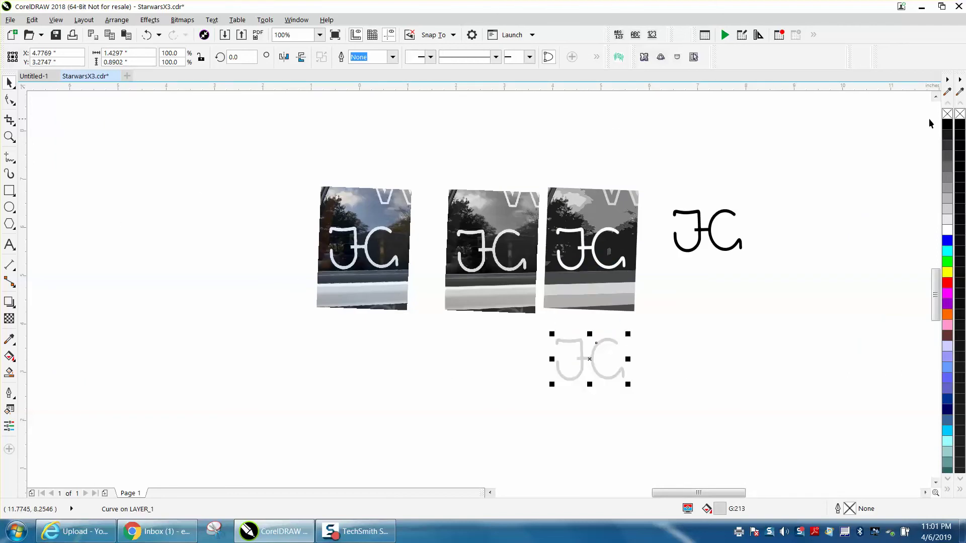
- Zoom into the traced JC letter and give it no fill and a red outline, exposing its 83 nodes
right_click(947, 124)
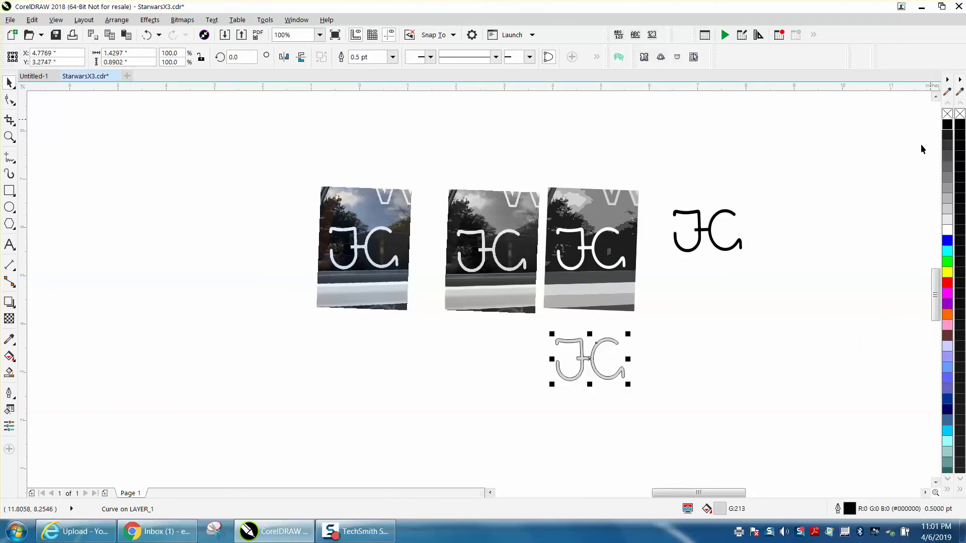
left_click(9, 137)
left_click(743, 347)
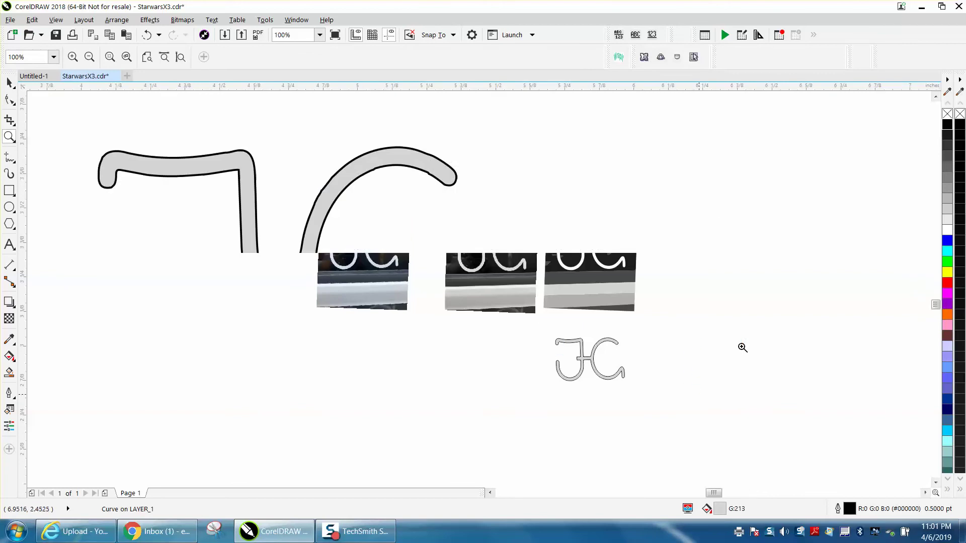
left_click(948, 124)
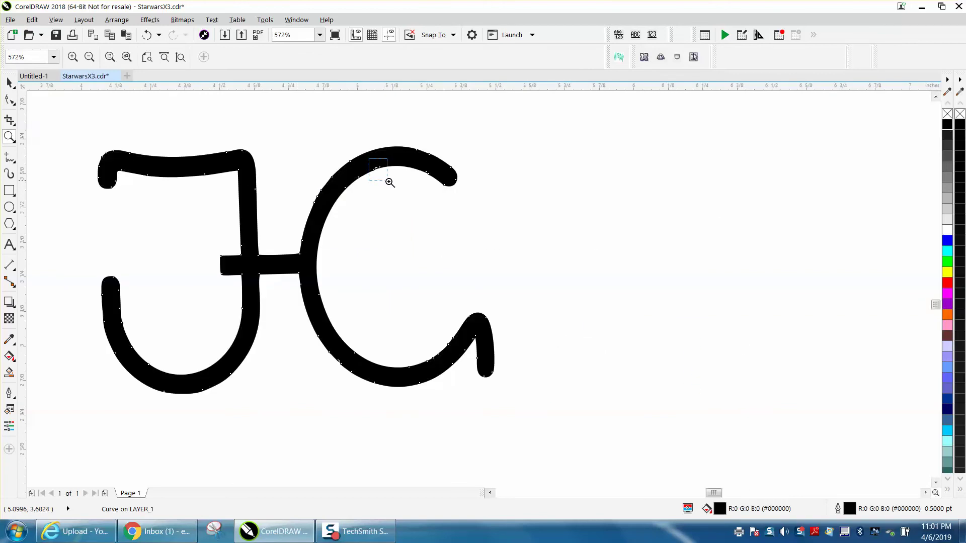
left_click_drag(380, 166, 392, 182)
scroll(393, 251, "down", 3)
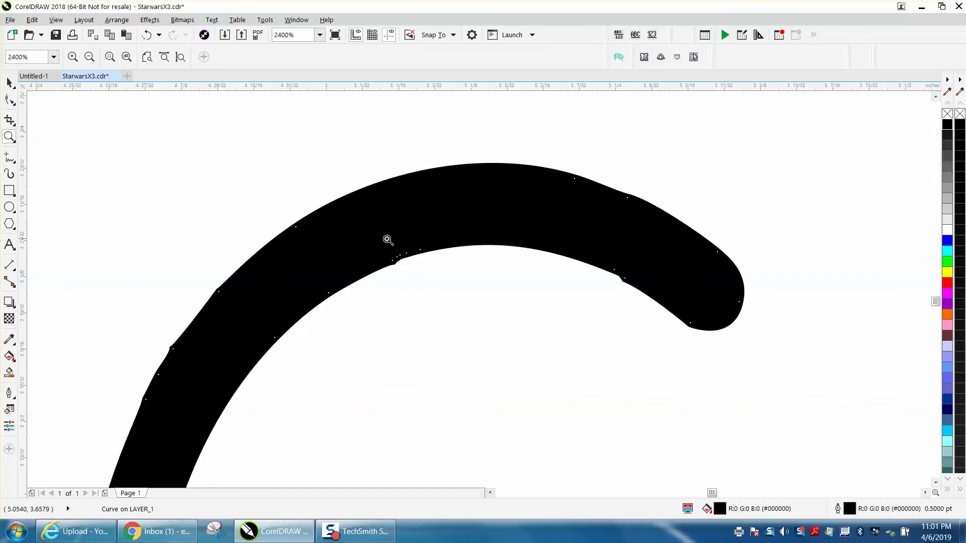
left_click(948, 115)
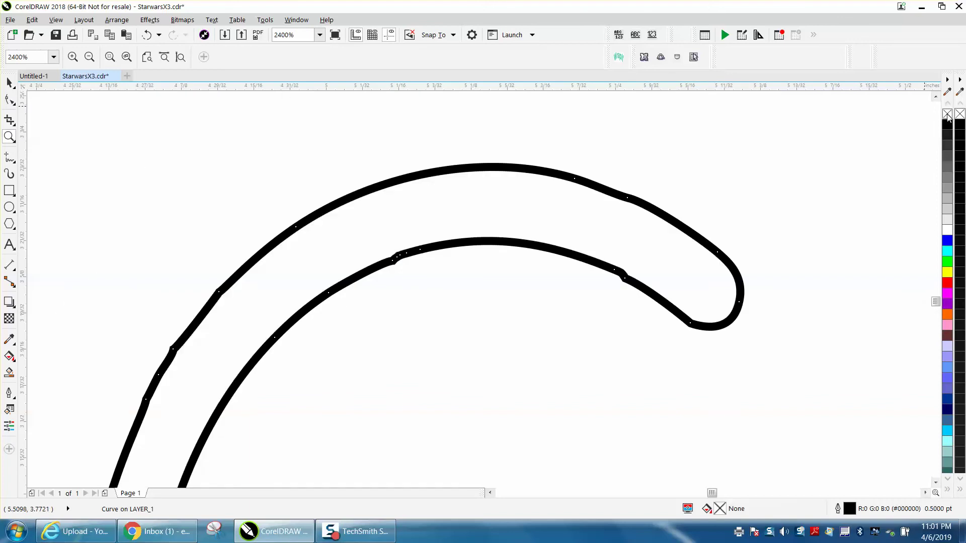
right_click(947, 283)
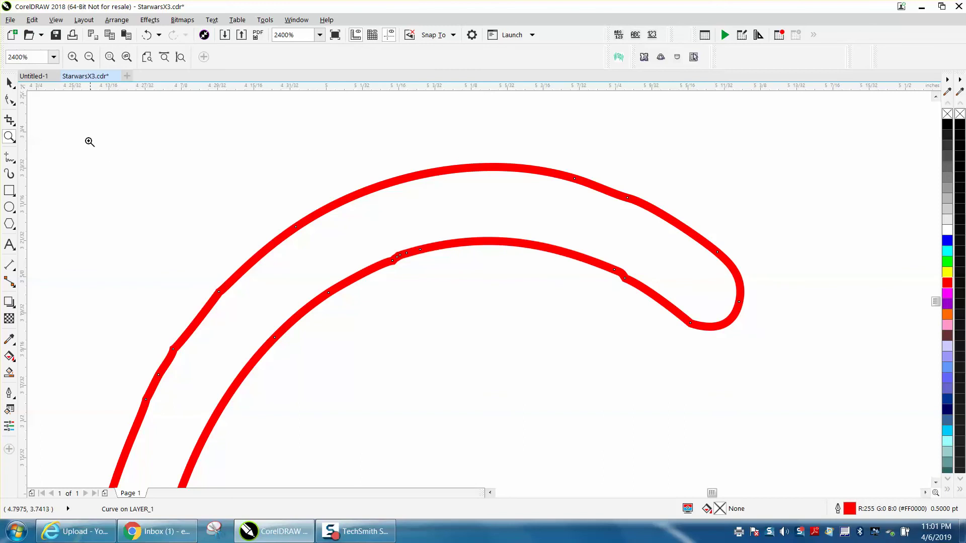
left_click(10, 101)
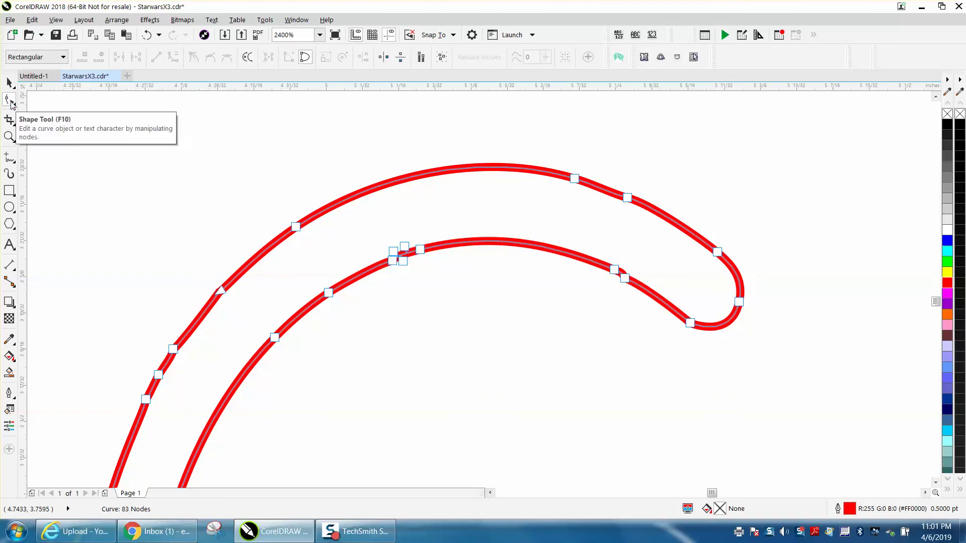
- Delete the clustered redundant nodes on the C's inner curve
left_click_drag(453, 221, 376, 286)
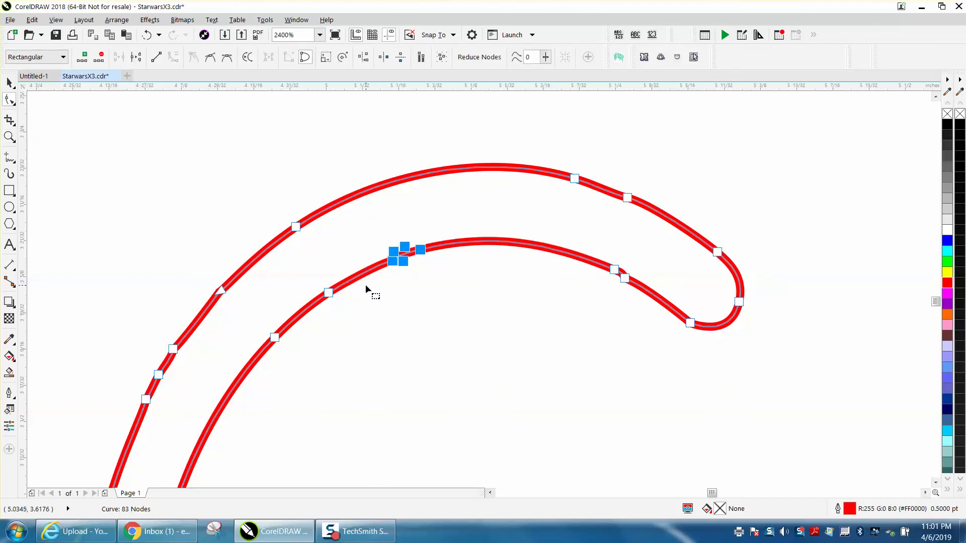
key("Delete")
left_click_drag(594, 254, 643, 302)
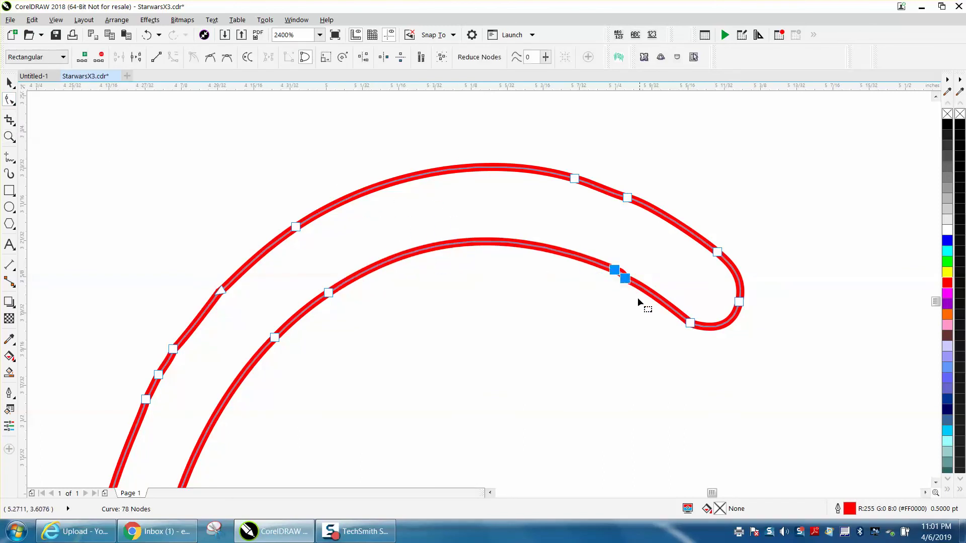
key("Delete")
scroll(289, 215, "down", 2)
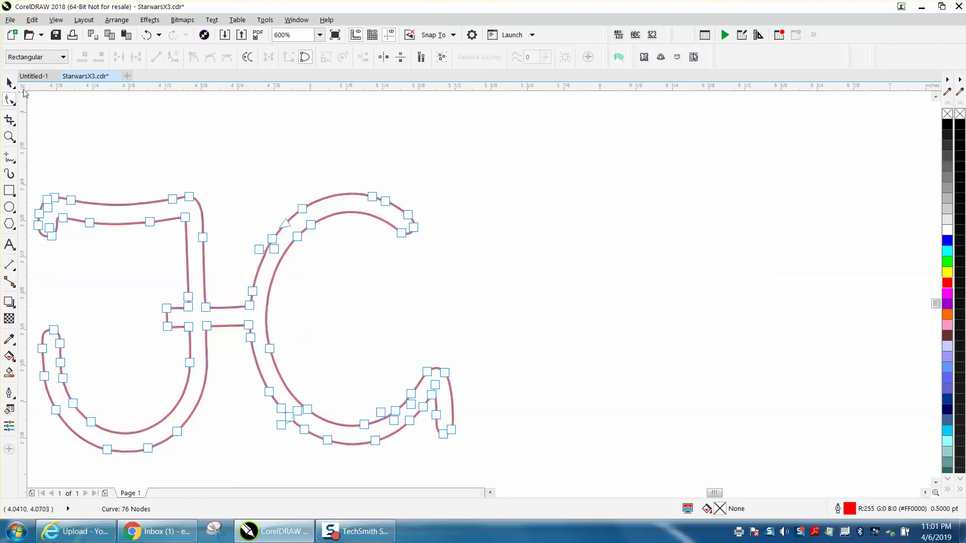
left_click(10, 82)
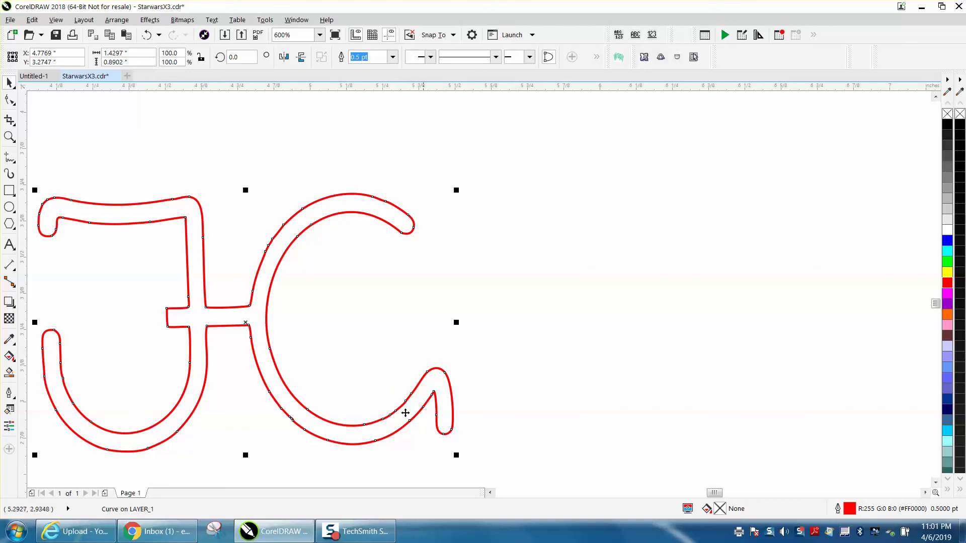
- Delete stray nodes on the C's lower-right hook, undoing one wrong deletion, reaching 73 nodes
key("z")
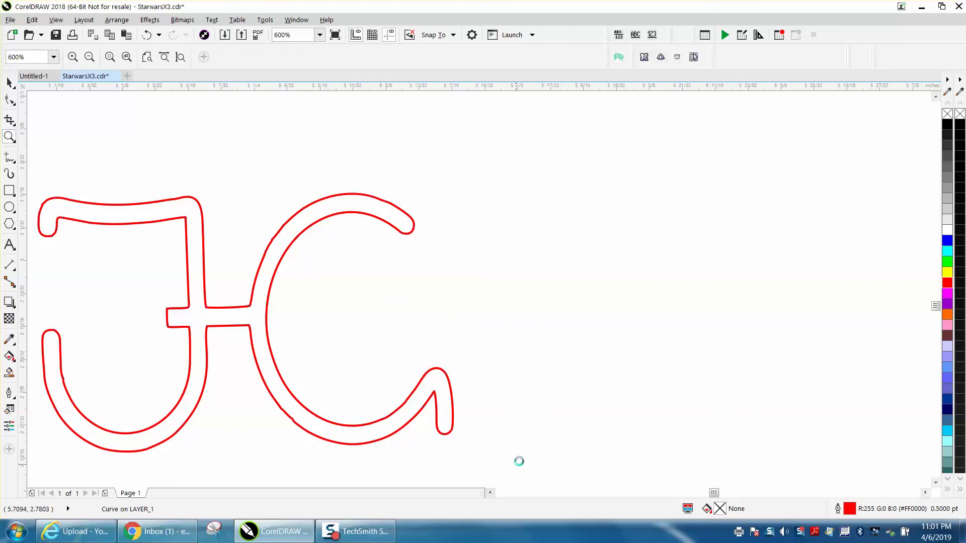
left_click_drag(377, 341, 518, 459)
left_click(10, 100)
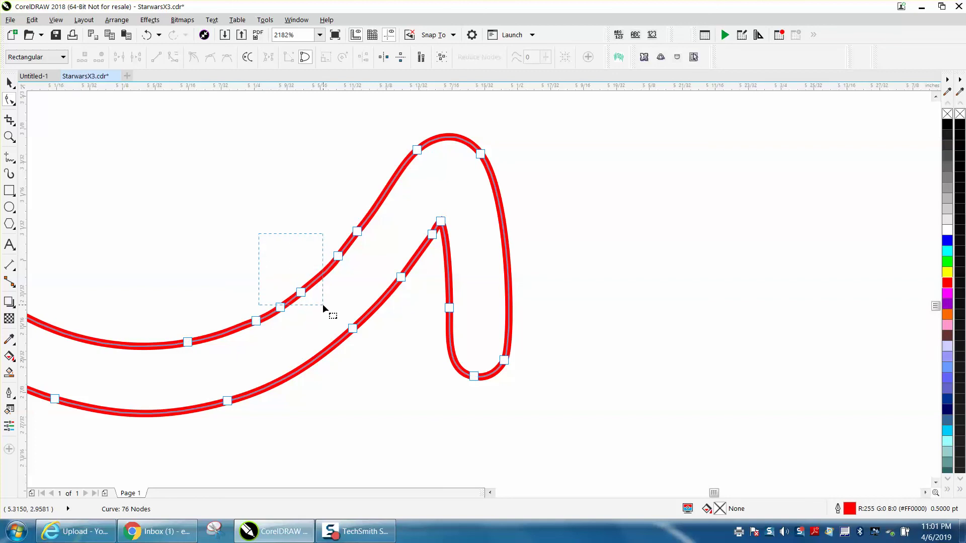
left_click_drag(258, 234, 316, 303)
key("Delete")
double_click(280, 307)
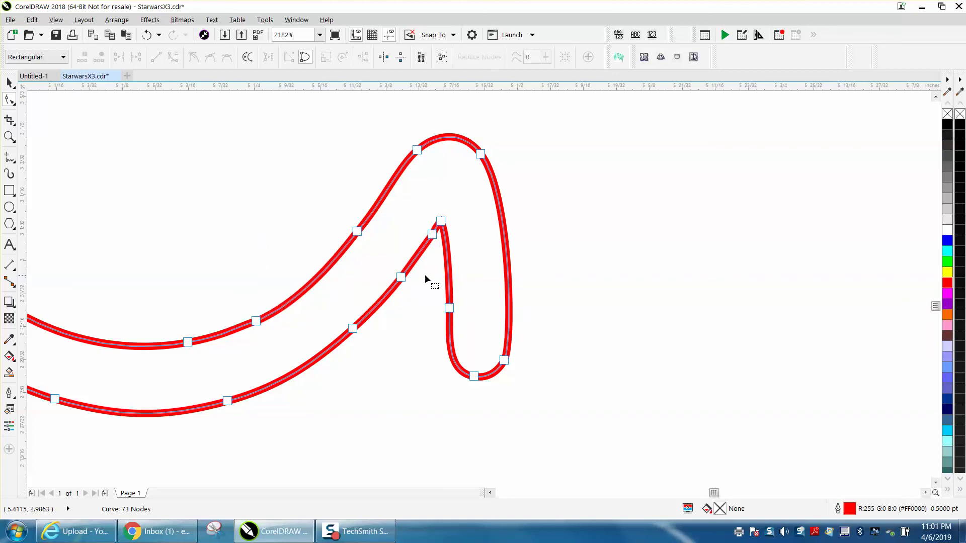
left_click(432, 235)
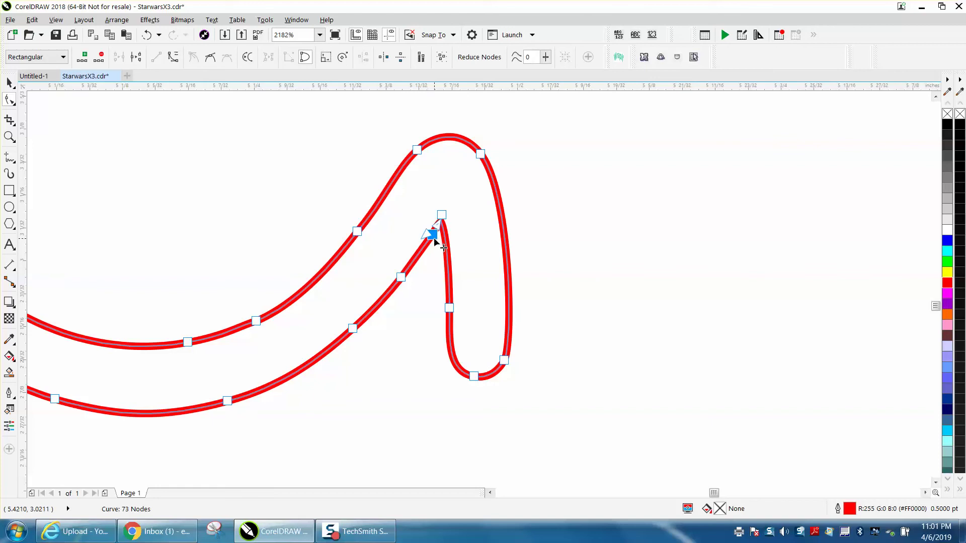
key("Delete")
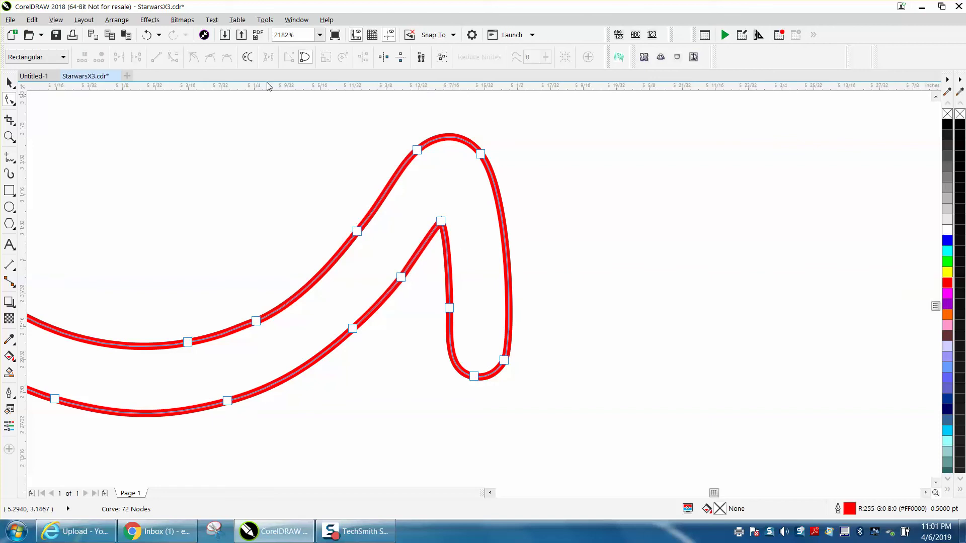
left_click(147, 37)
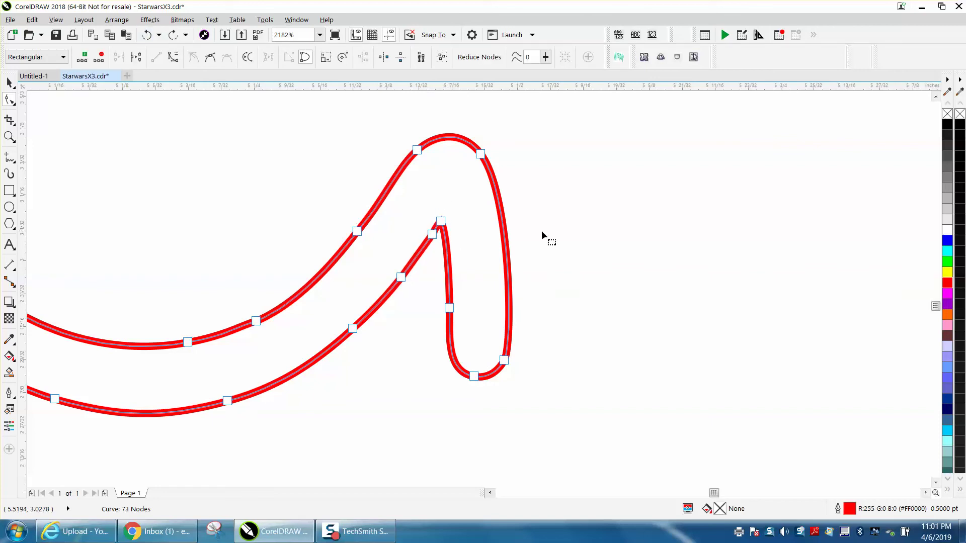
scroll(548, 231, "down", 2)
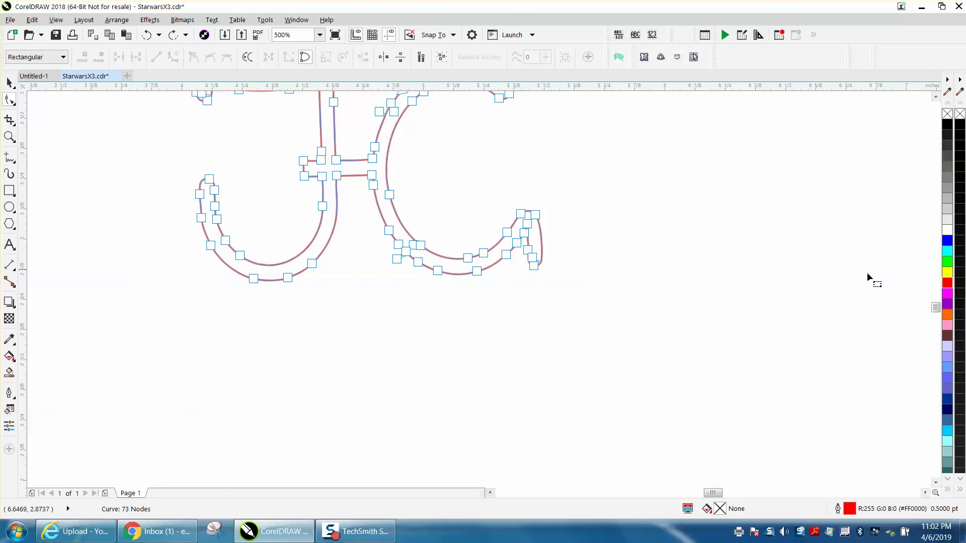
left_click_drag(936, 307, 935, 304)
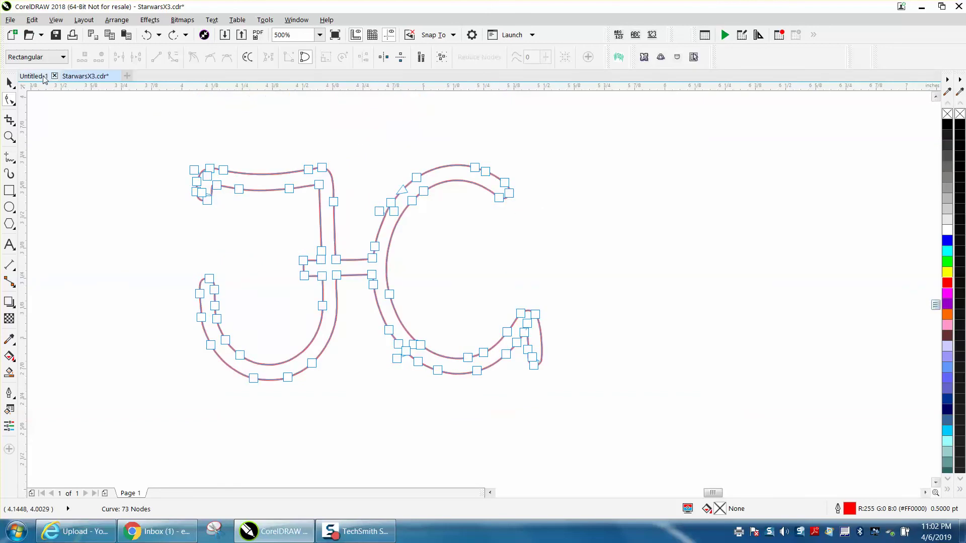
left_click(947, 126)
- Remove the monogram's outline and delete three crowded nodes on the C's upper curve
right_click(947, 114)
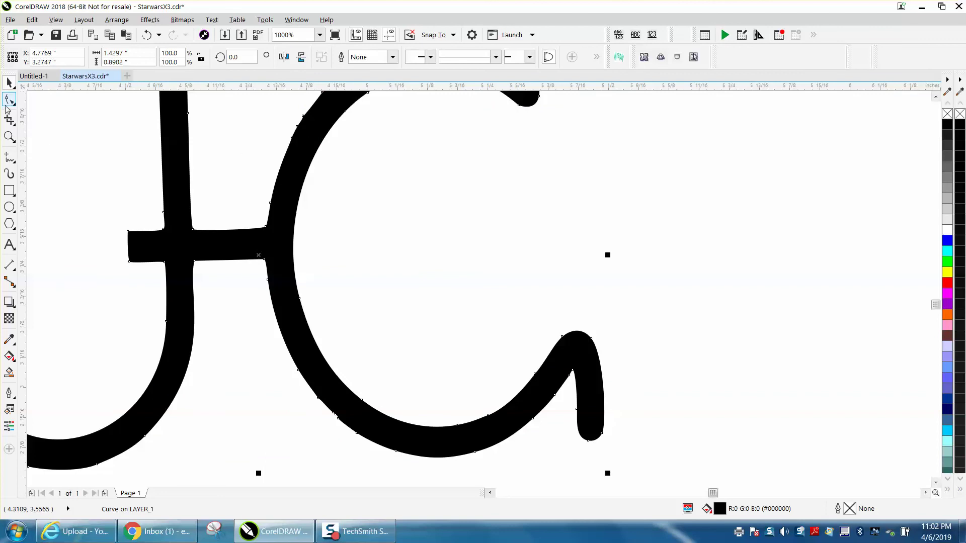
left_click_drag(287, 103, 317, 145)
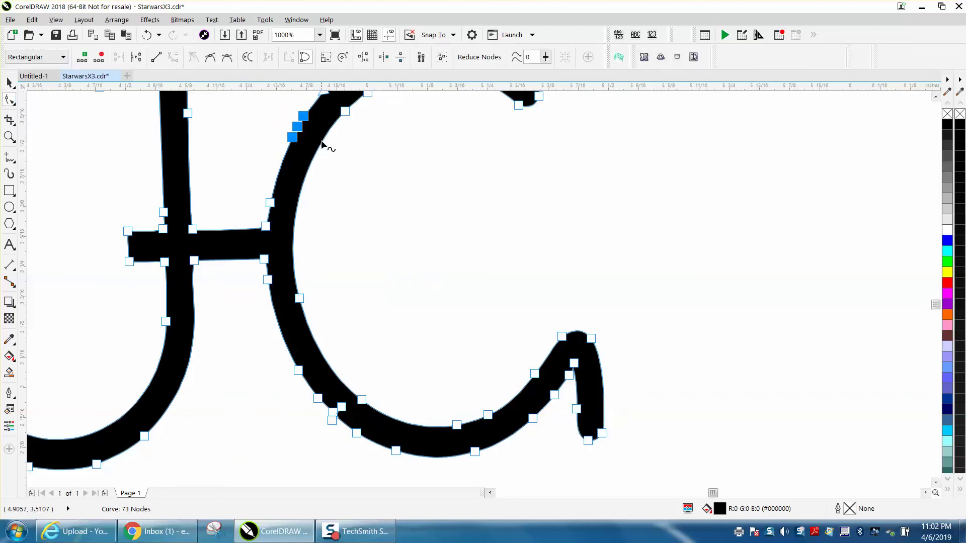
key("Delete")
- Delete a stray node on the C's outer edge, leaving 69 nodes
scroll(333, 131, "down", 1)
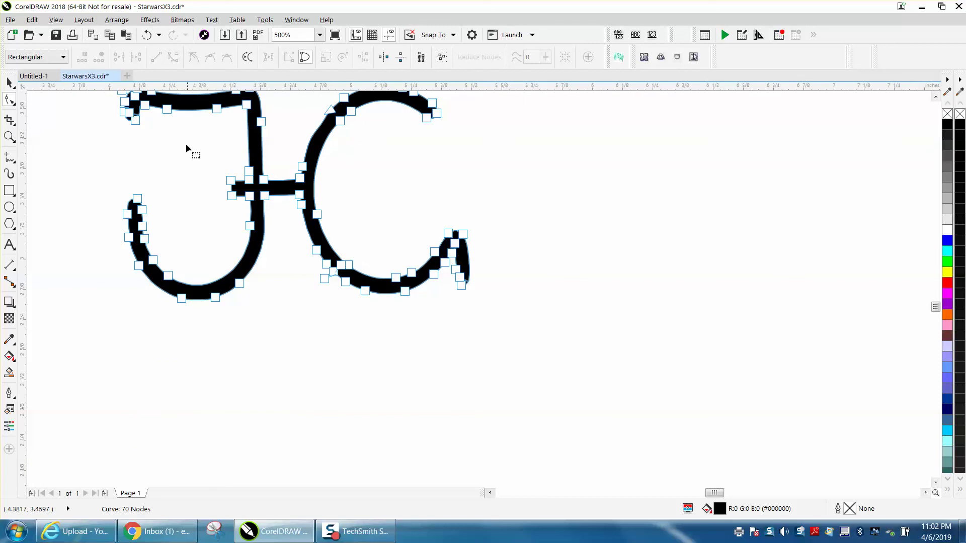
left_click(9, 136)
left_click_drag(287, 102, 391, 170)
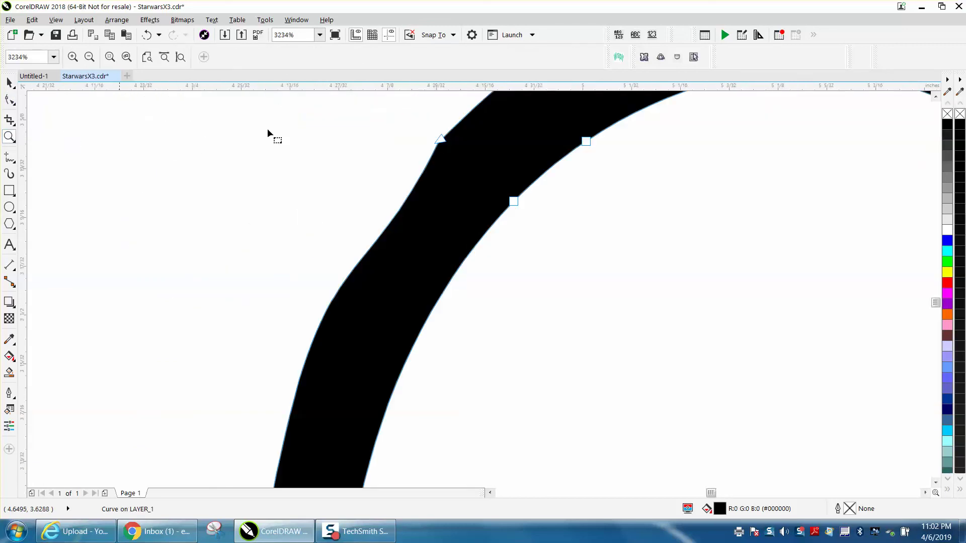
key("F10")
left_click(441, 140)
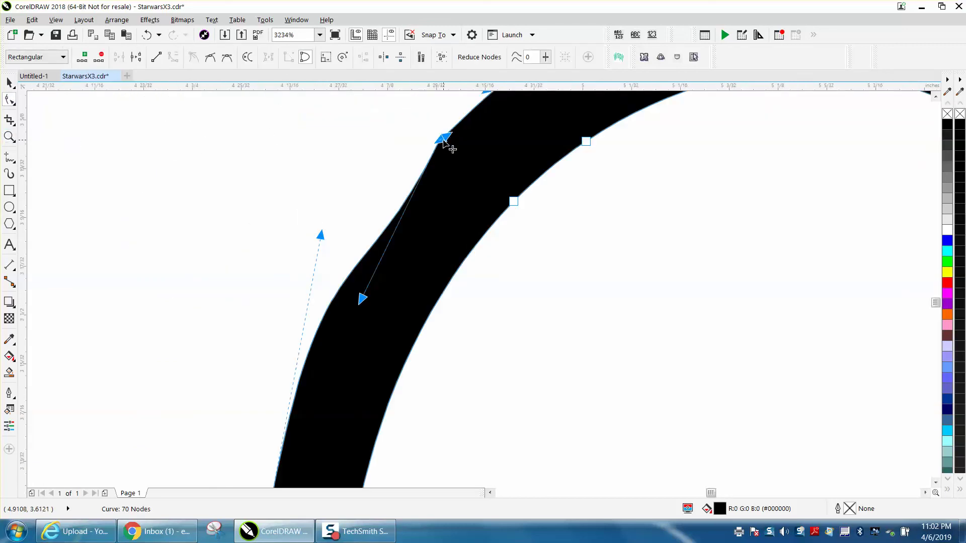
key("Delete")
key("F3")
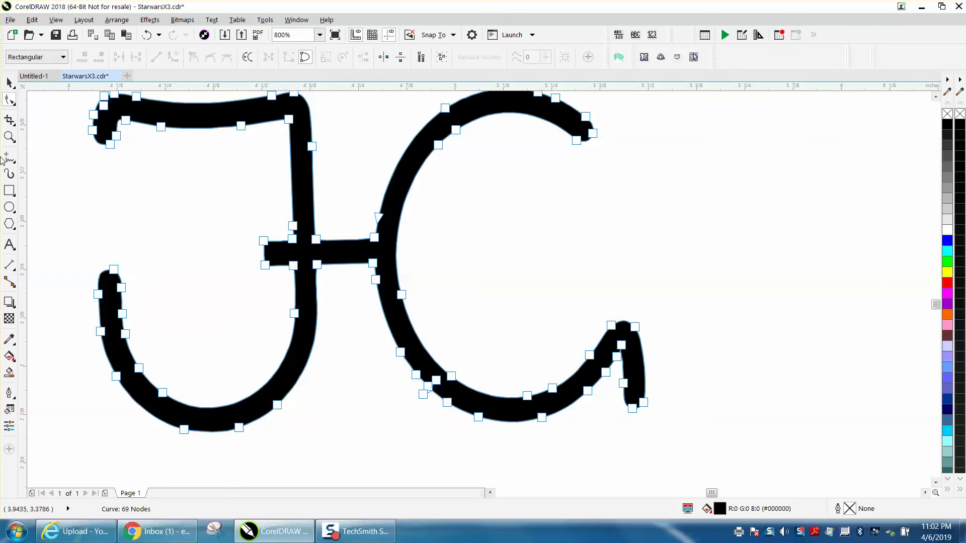
- Zoom into the C's lower-left and delete the three clustered nodes on its edge
left_click(9, 136)
left_click_drag(416, 360, 449, 421)
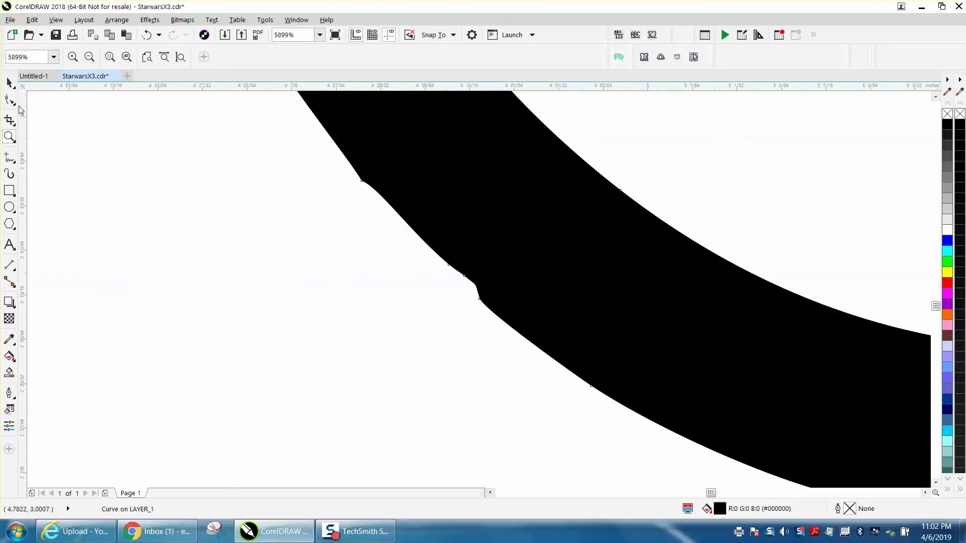
left_click(9, 99)
left_click_drag(433, 239, 503, 322)
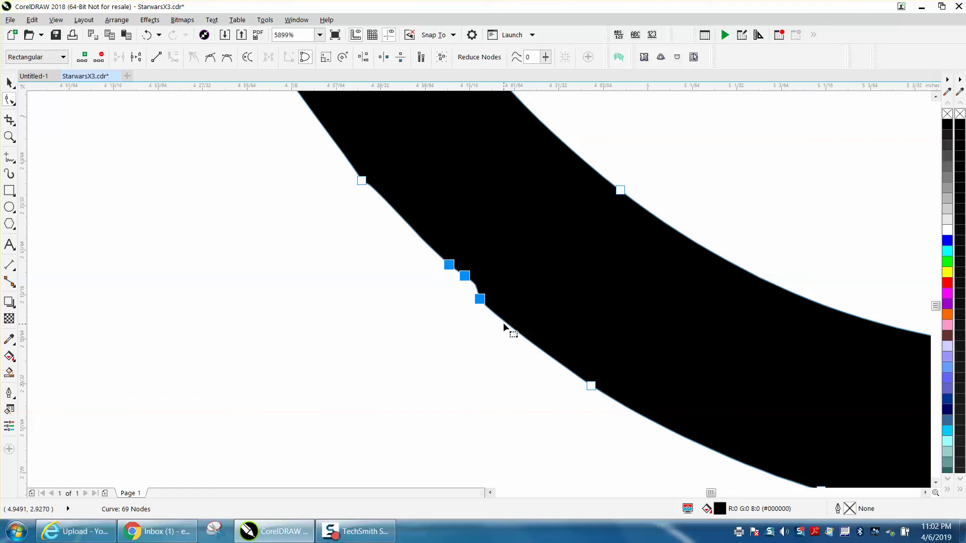
key("Delete")
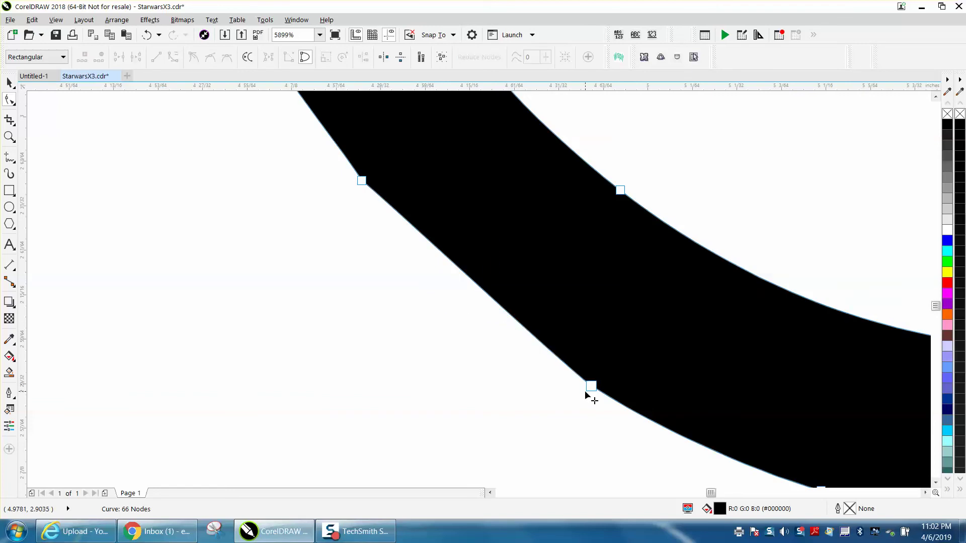
- Reshape the curve at the node below to smooth the bump, leaving 66 nodes, then deselect
scroll(585, 393, "up", 2)
left_click(591, 385)
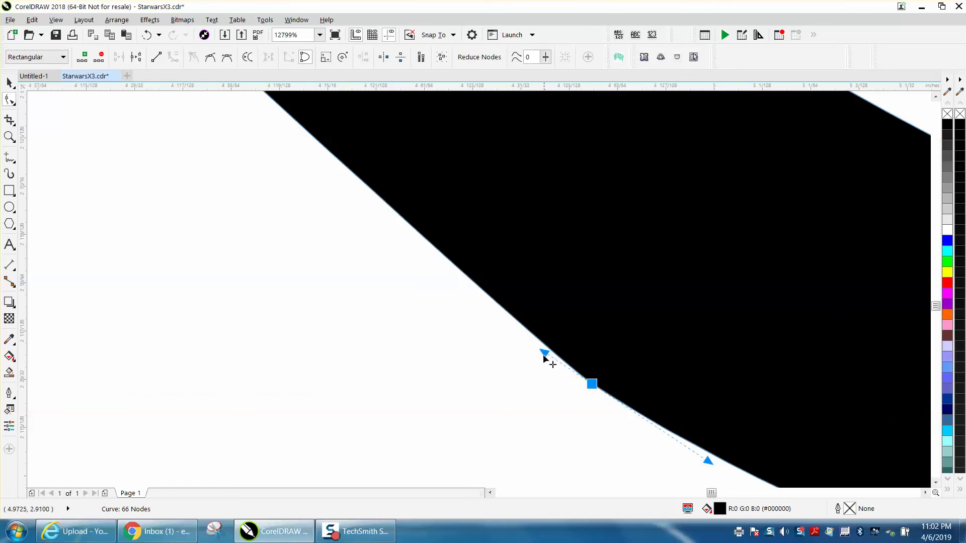
left_click_drag(544, 355, 462, 310)
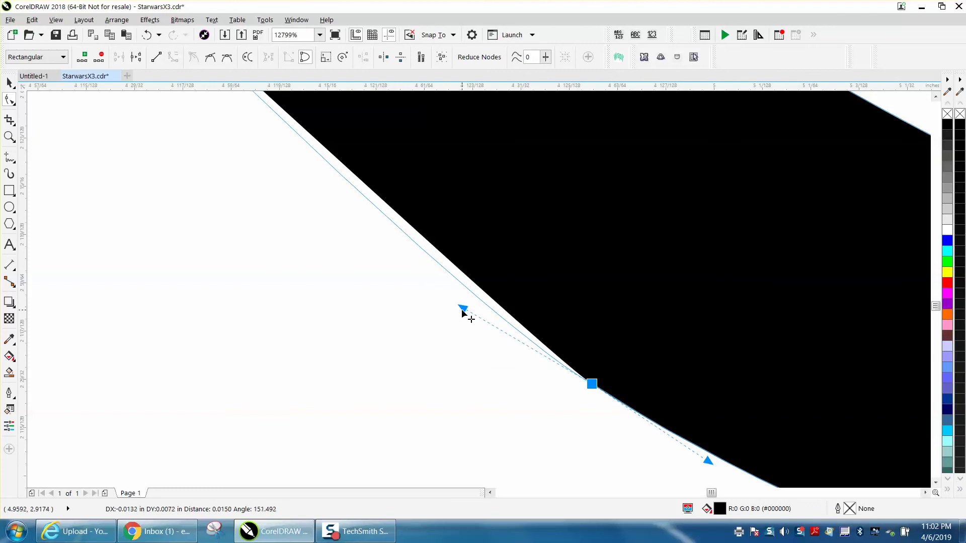
scroll(356, 314, "down", 4)
scroll(336, 310, "down", 2)
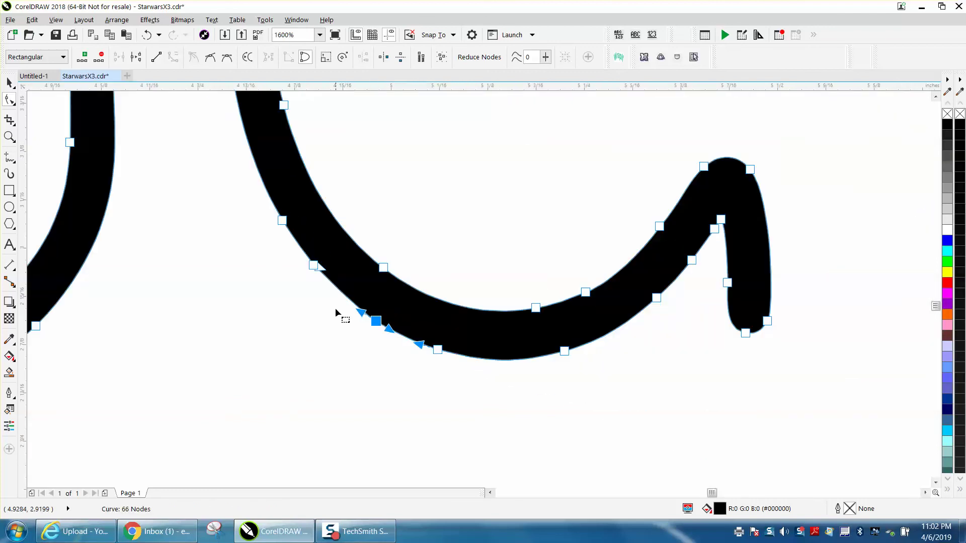
scroll(337, 311, "down", 2)
scroll(336, 310, "down", 2)
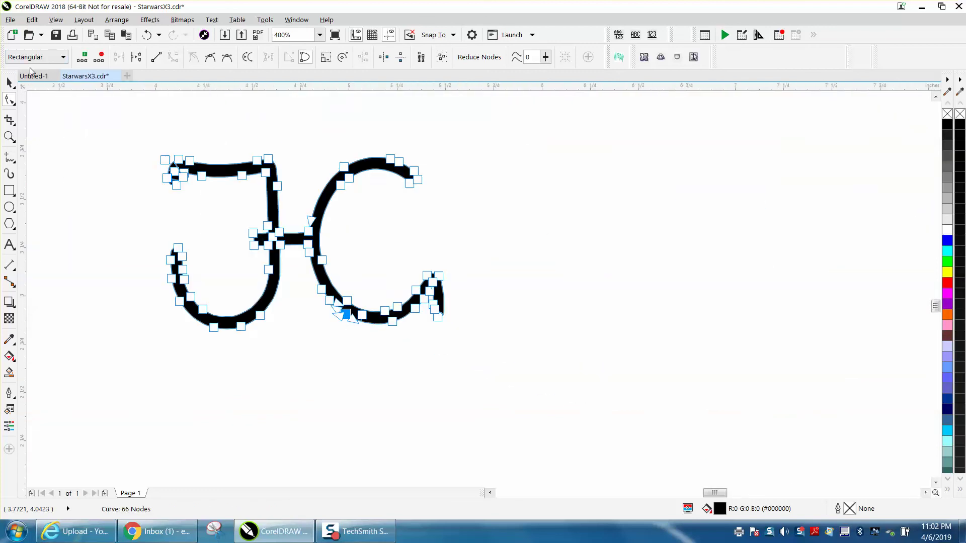
left_click(85, 102)
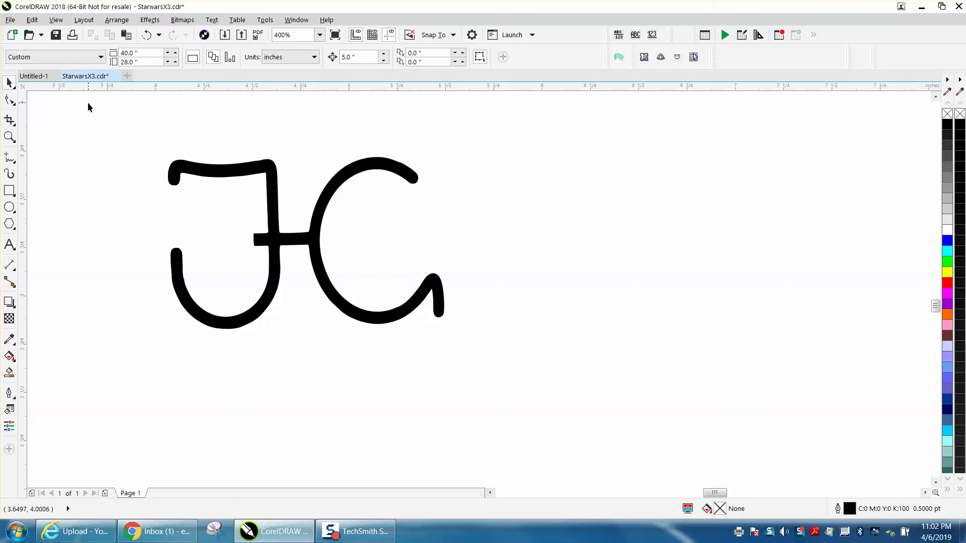